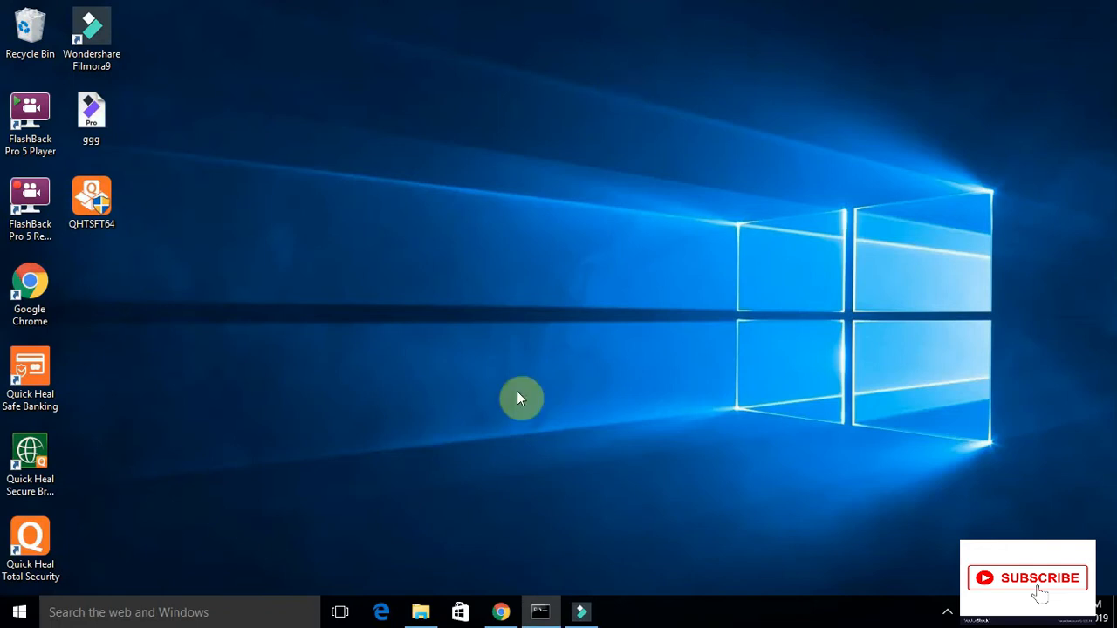
Switch to Chrome, search Google for "pycharm download" and open the JetBrains PyCharm download page
{"action": "left_click", "coordinate": [502, 611]}
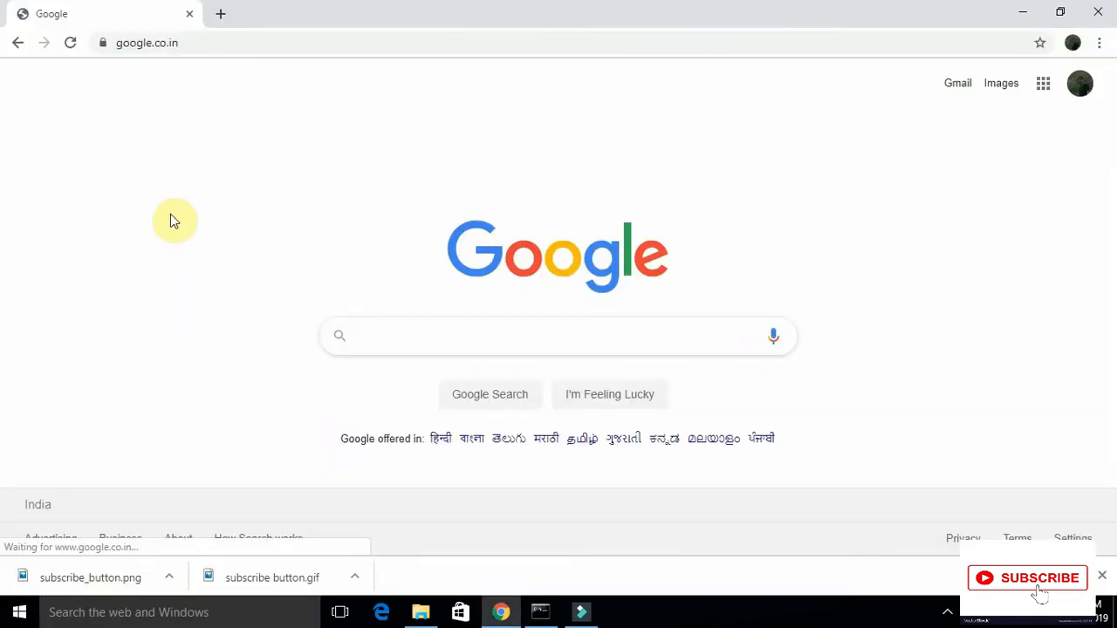
{"action": "left_click", "coordinate": [386, 341]}
{"action": "type", "text": "pych"}
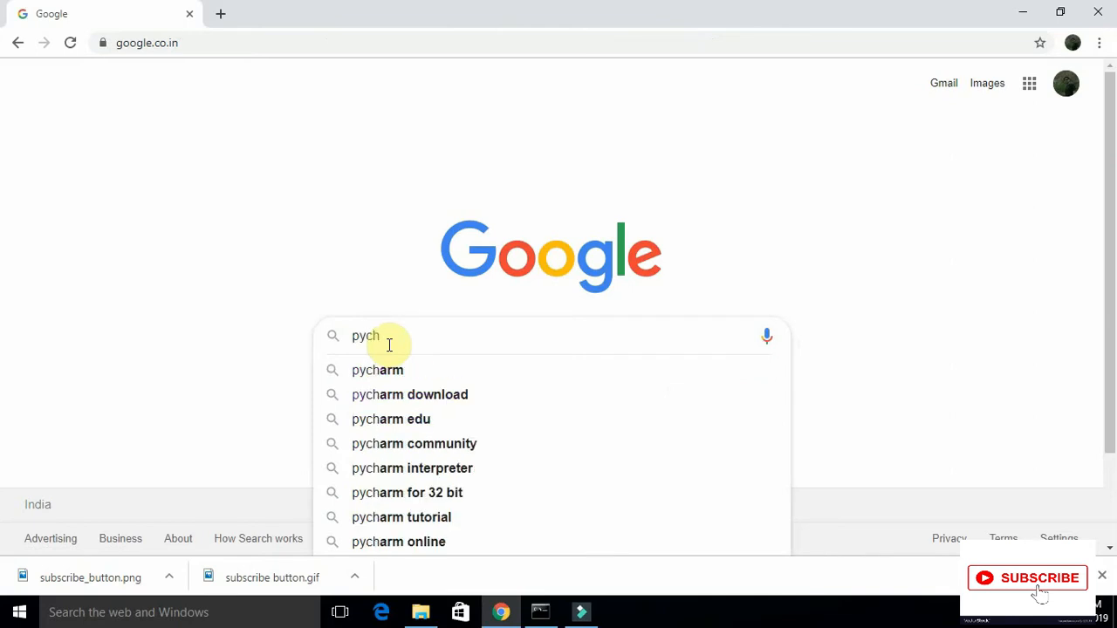
{"action": "type", "text": "am"}
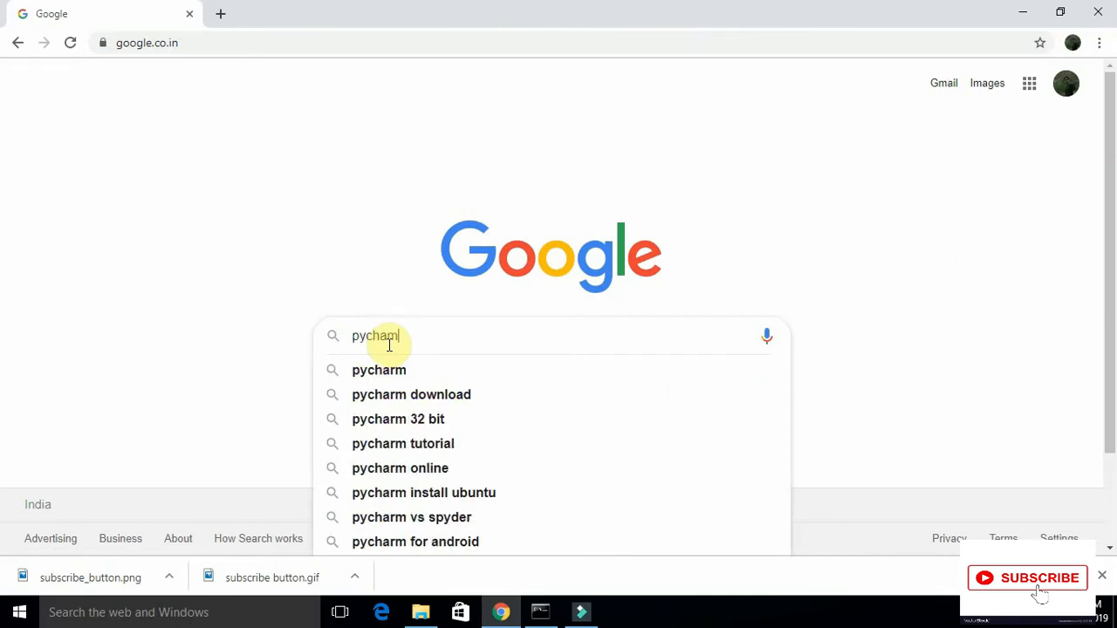
{"action": "key", "text": "BackSpace"}
{"action": "type", "text": "ra"}
{"action": "left_click", "coordinate": [387, 397]}
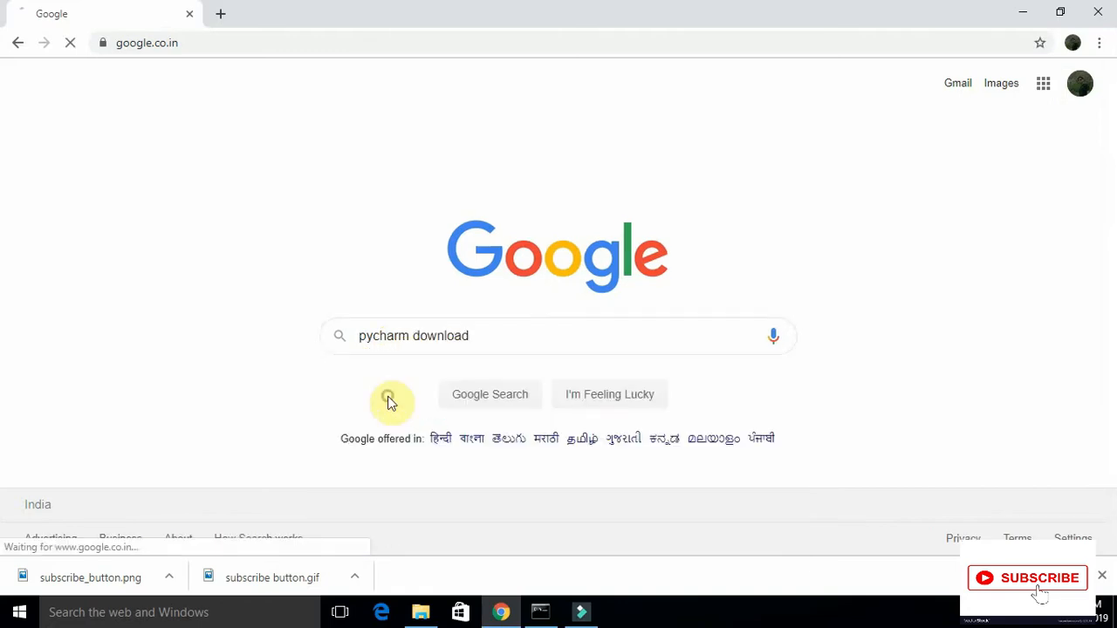
{"action": "left_click", "coordinate": [219, 218]}
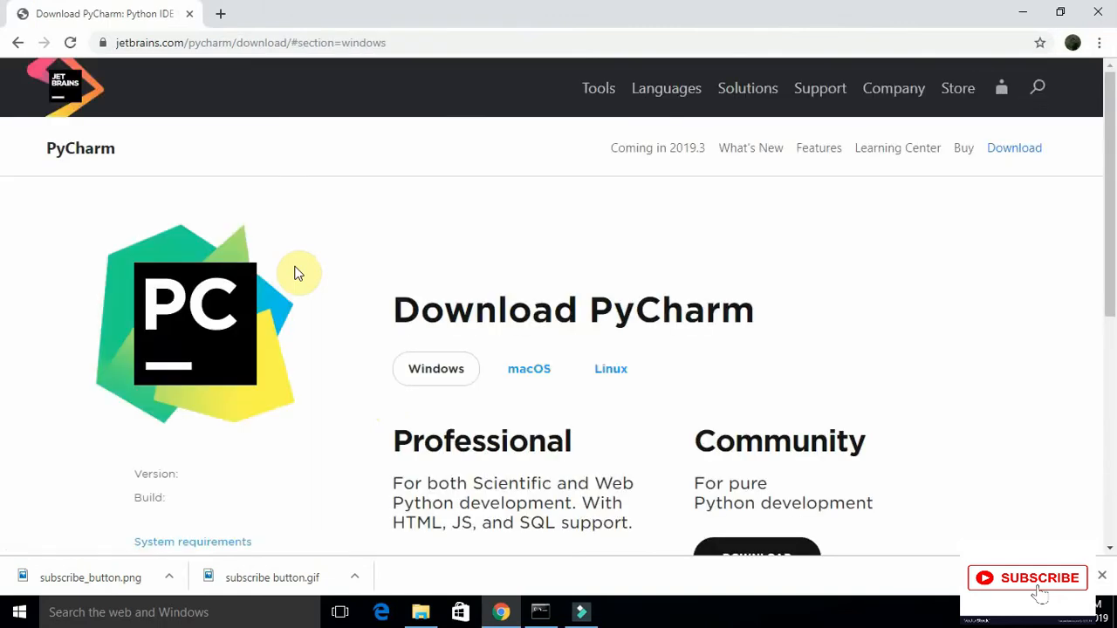
Download the free Community edition of PyCharm for Windows
{"action": "left_click_drag", "start_coordinate": [1108, 80], "coordinate": [1110, 258]}
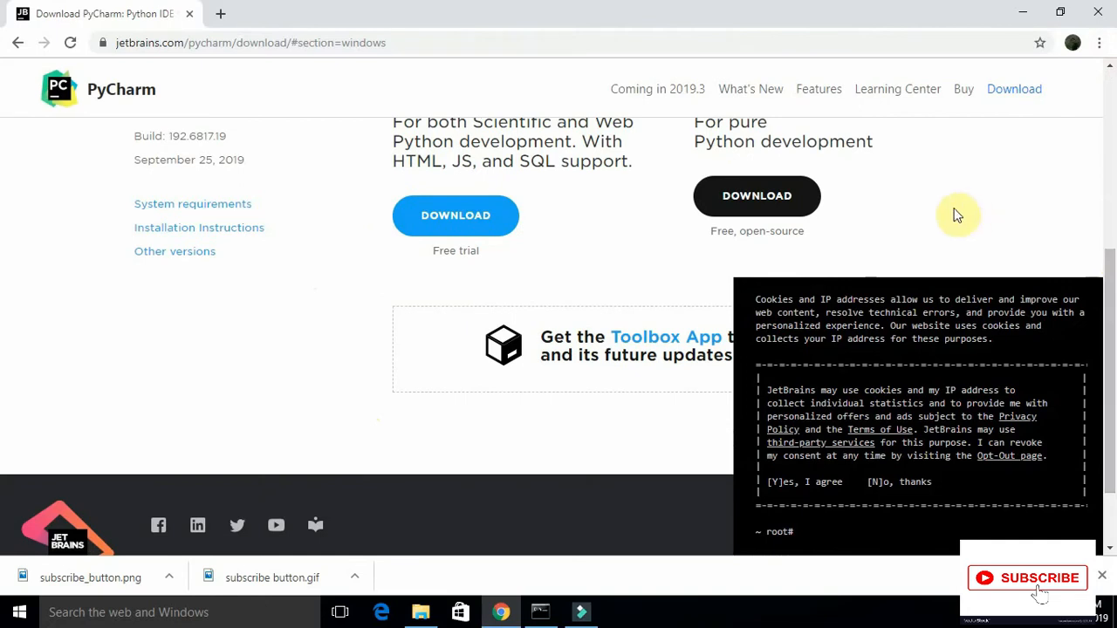
{"action": "scroll", "coordinate": [1113, 316], "scroll_direction": "up", "scroll_amount": 2}
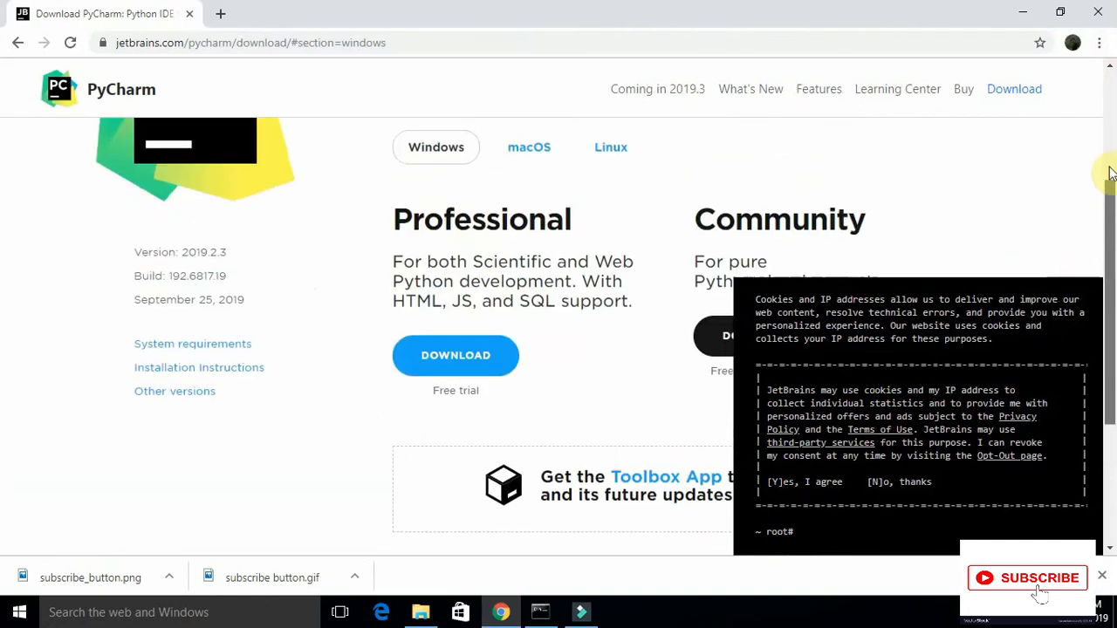
{"action": "scroll", "coordinate": [1113, 316], "scroll_direction": "down", "scroll_amount": 3}
{"action": "left_click_drag", "start_coordinate": [1112, 319], "coordinate": [1113, 264]}
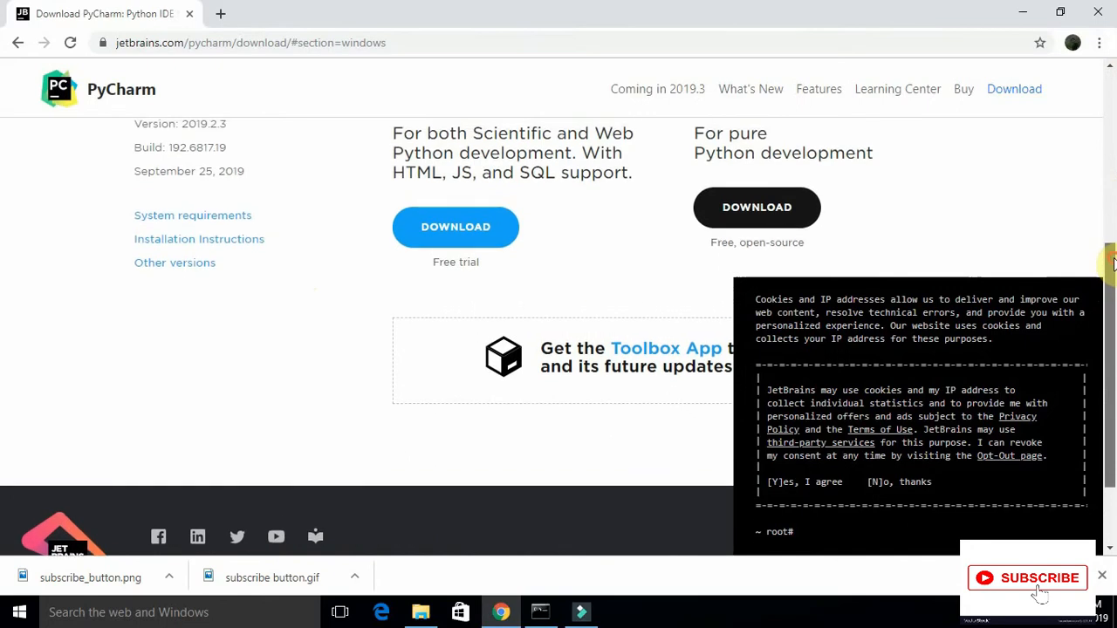
{"action": "left_click", "coordinate": [722, 209]}
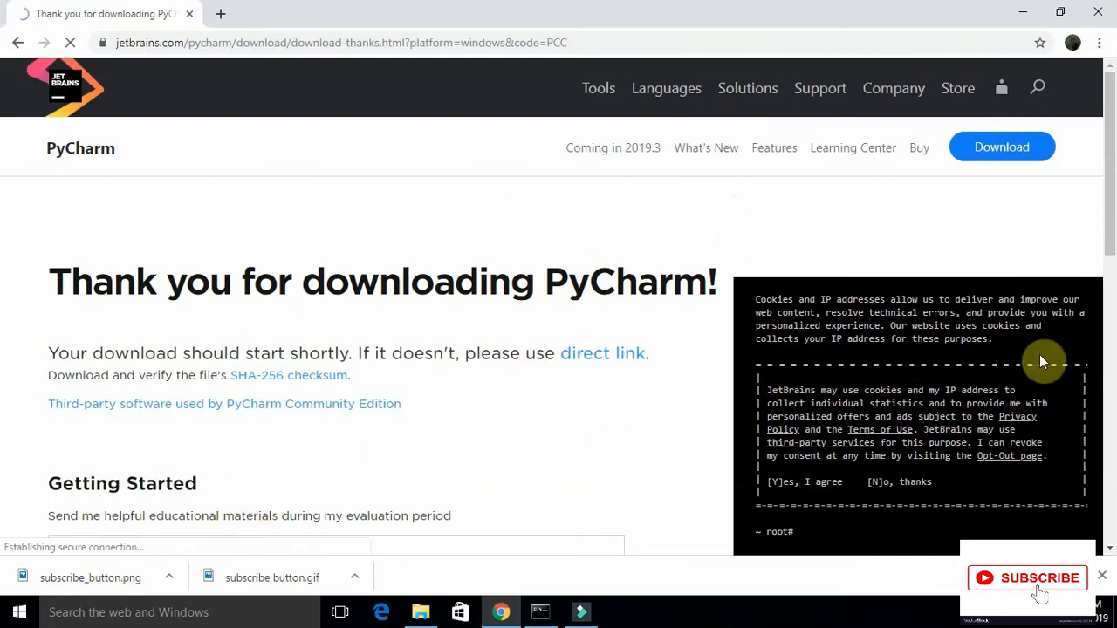
Launch the downloaded PyCharm installer and accept the default destination folder
{"action": "scroll", "coordinate": [1114, 223], "scroll_direction": "down", "scroll_amount": 5}
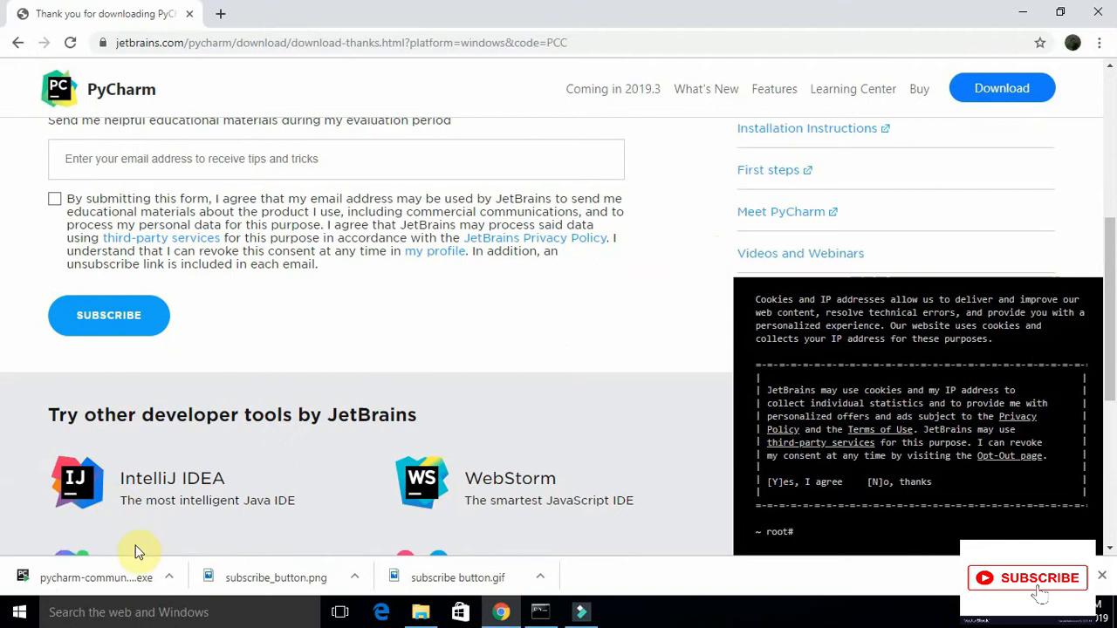
{"action": "left_click", "coordinate": [102, 584]}
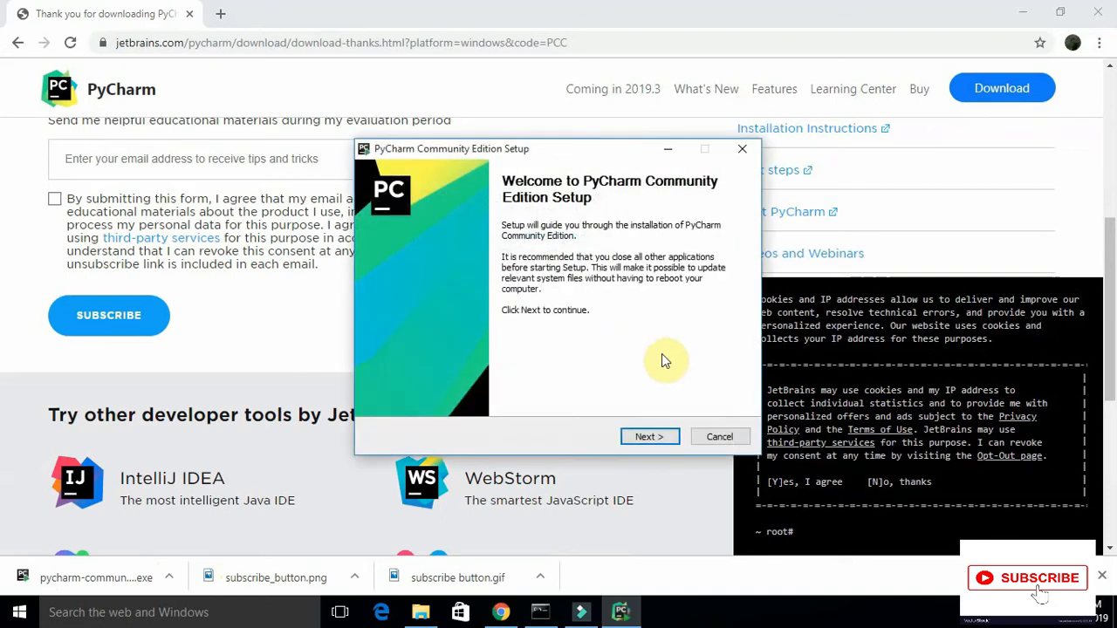
{"action": "left_click", "coordinate": [646, 438]}
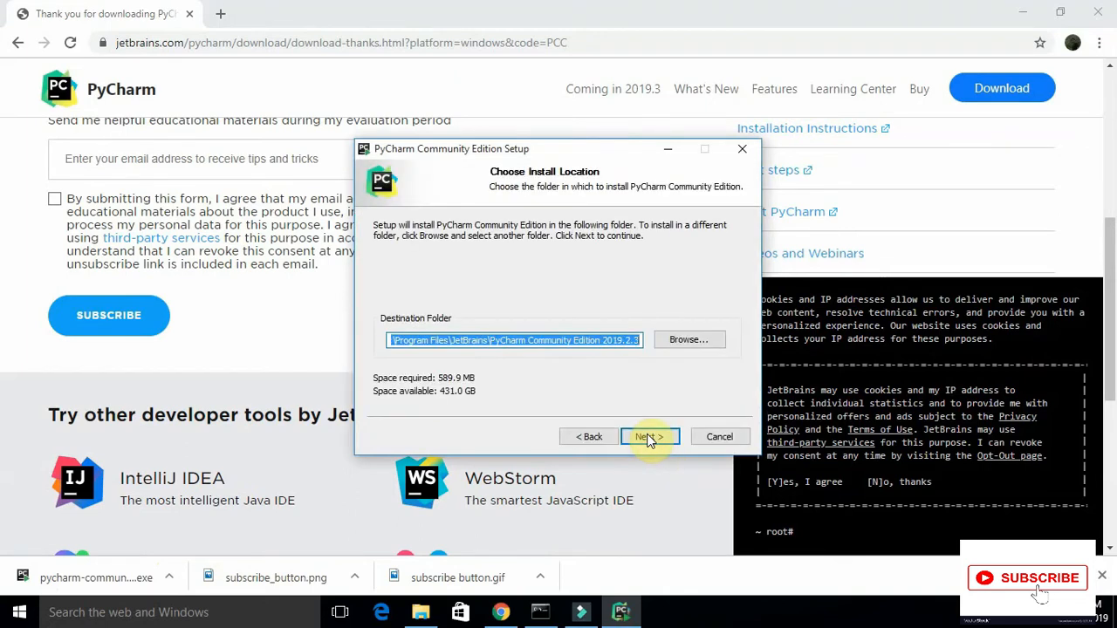
{"action": "left_click", "coordinate": [648, 438]}
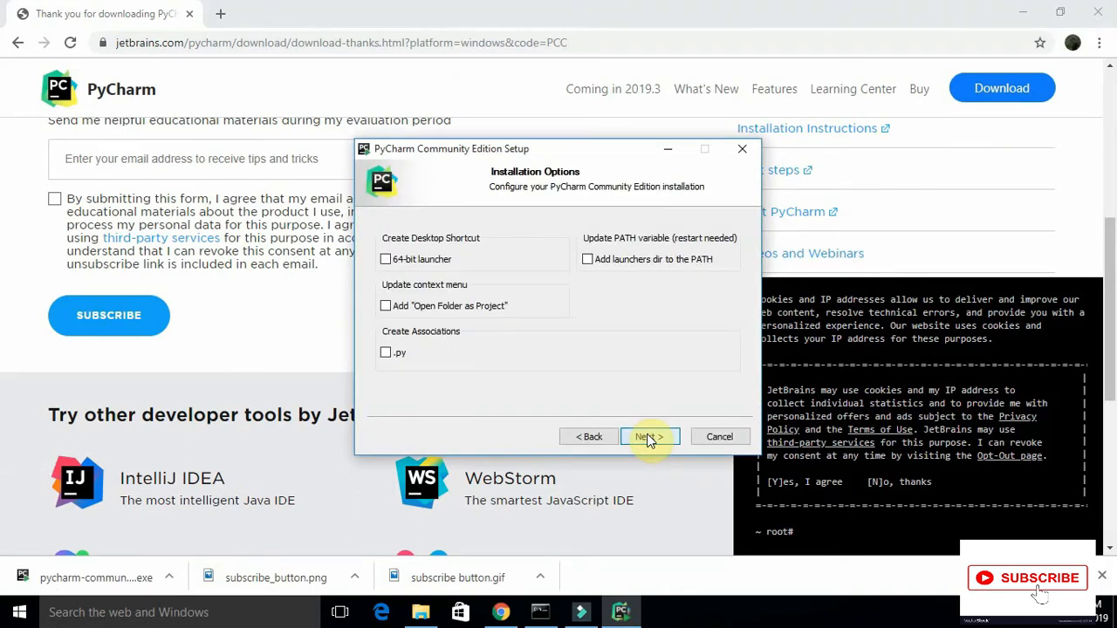
Enable the 64-bit launcher shortcut, launchers dir in PATH, "Open Folder as Project" and .py association as installation options
{"action": "left_click", "coordinate": [410, 266]}
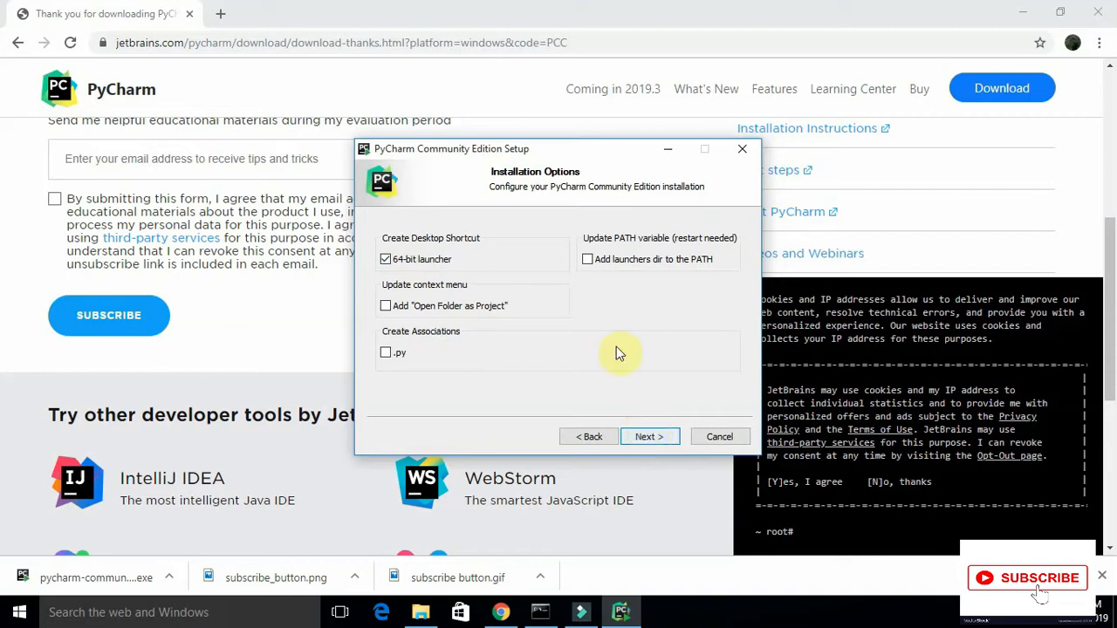
{"action": "left_click", "coordinate": [596, 263]}
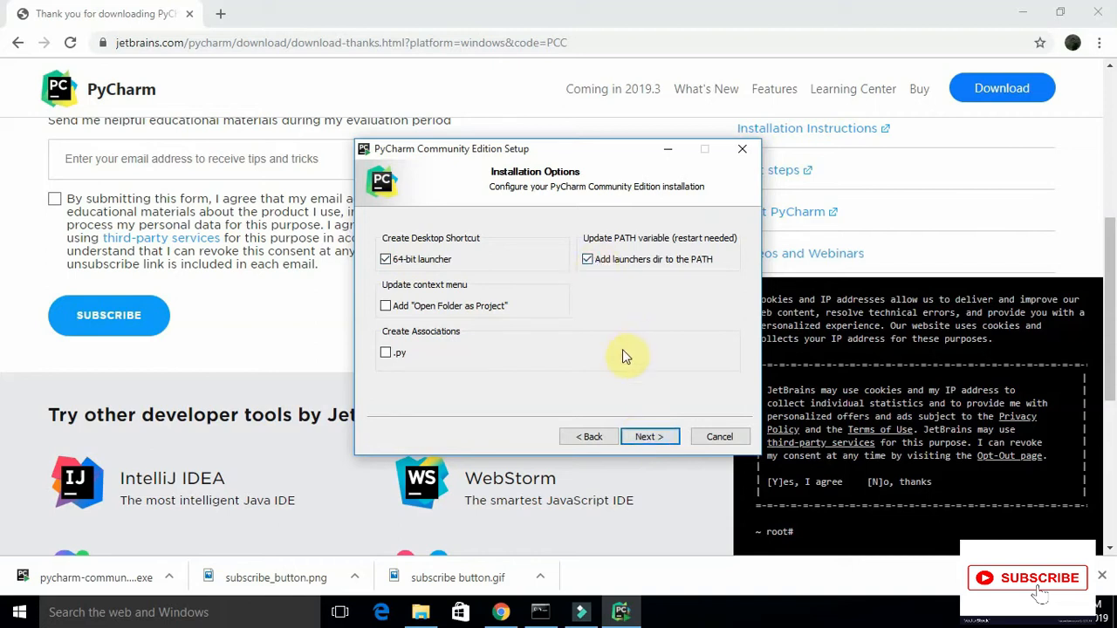
{"action": "left_click", "coordinate": [418, 311]}
{"action": "left_click", "coordinate": [400, 355]}
{"action": "left_click", "coordinate": [647, 437]}
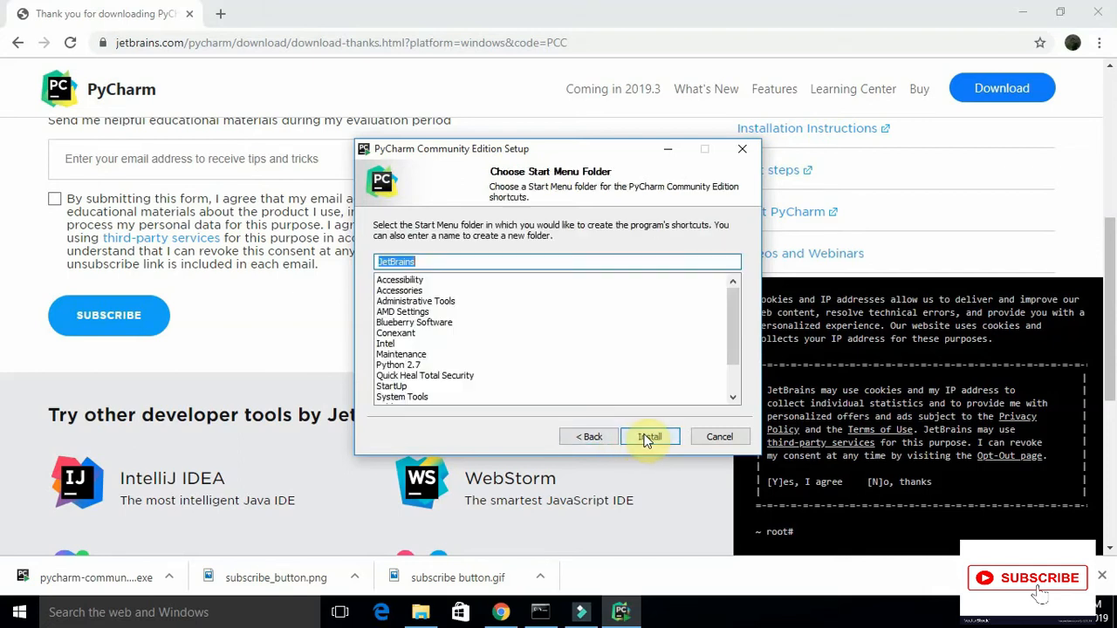
Install PyCharm with the JetBrains Start Menu folder and finish setup, leaving the reboot to be done manually
{"action": "left_click", "coordinate": [647, 437]}
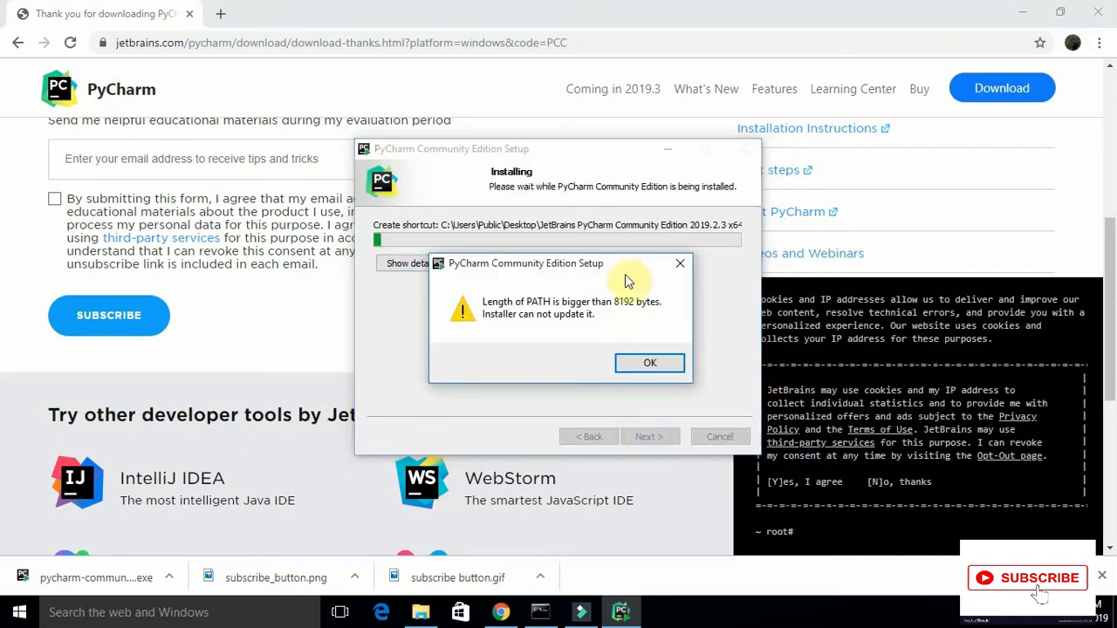
{"action": "left_click", "coordinate": [642, 364]}
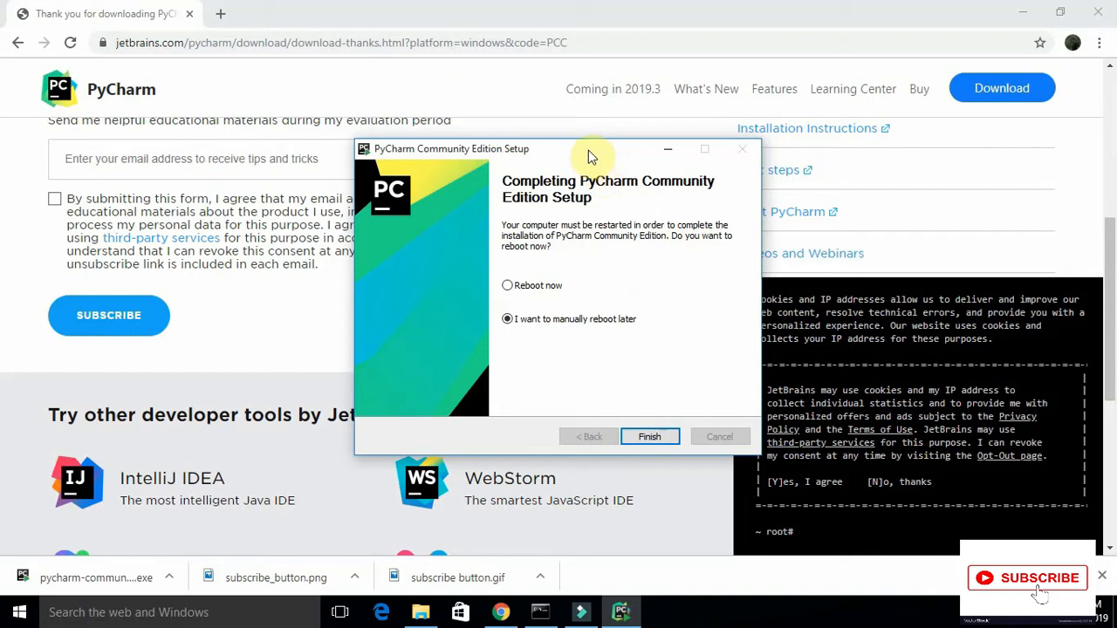
{"action": "left_click_drag", "start_coordinate": [584, 154], "coordinate": [532, 118]}
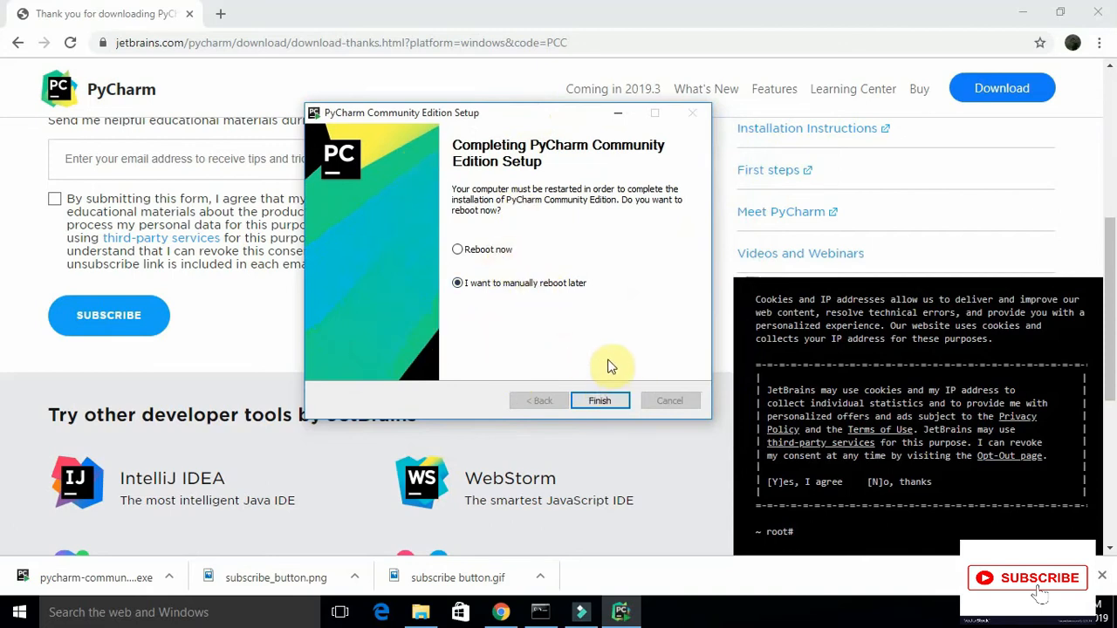
{"action": "left_click", "coordinate": [602, 402]}
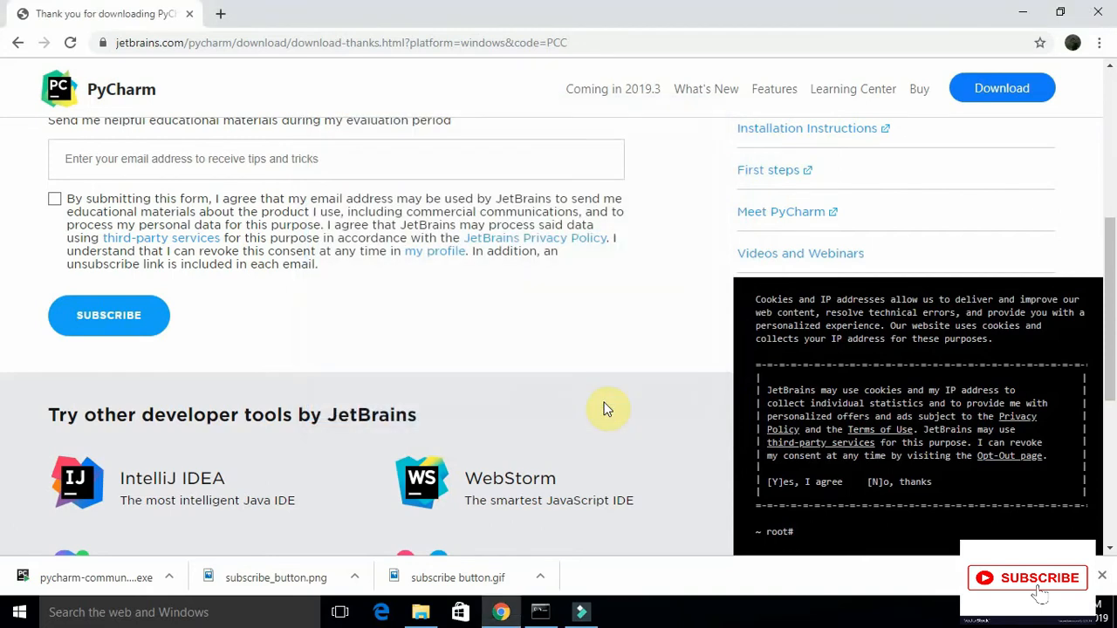
Launch PyCharm from the desktop without importing settings and accept the JetBrains privacy policy
{"action": "left_click", "coordinate": [1023, 13]}
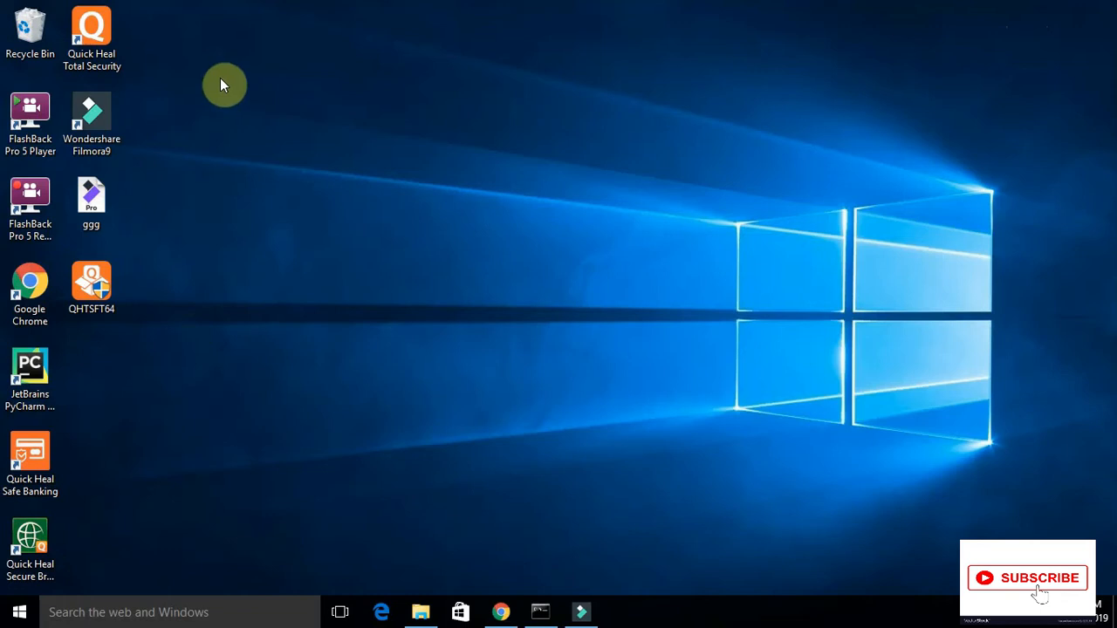
{"action": "left_click", "coordinate": [27, 380]}
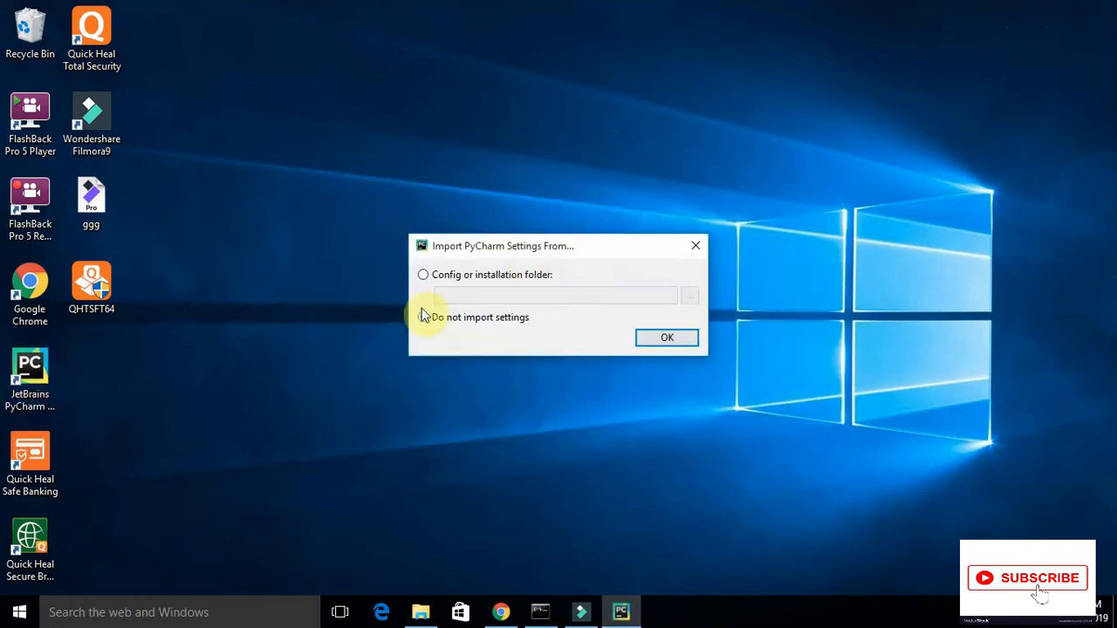
{"action": "left_click", "coordinate": [645, 343]}
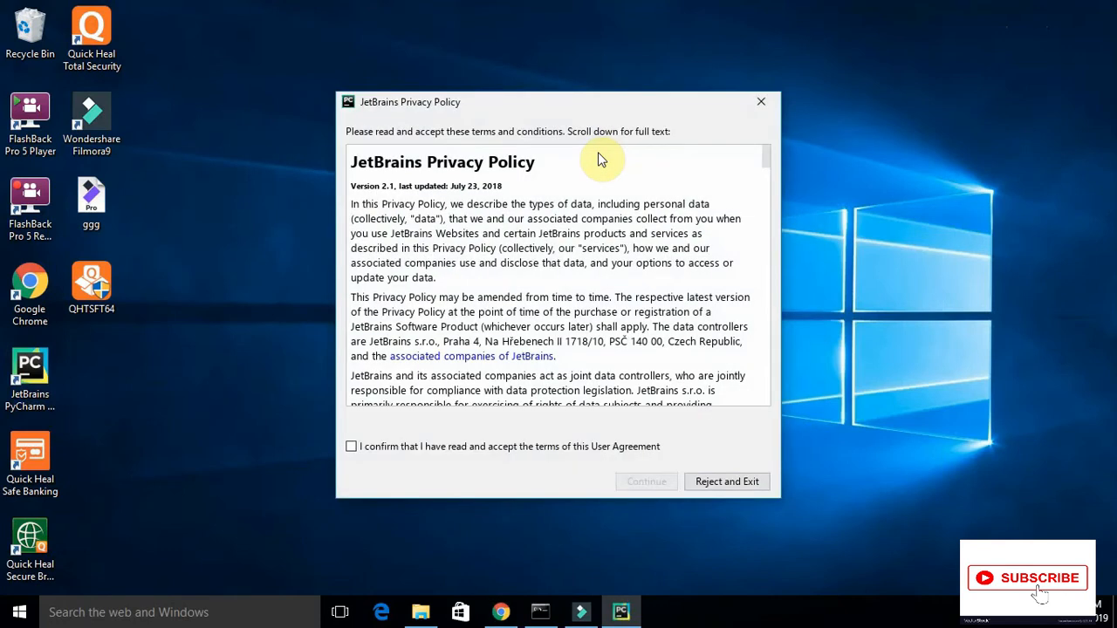
{"action": "left_click", "coordinate": [351, 446]}
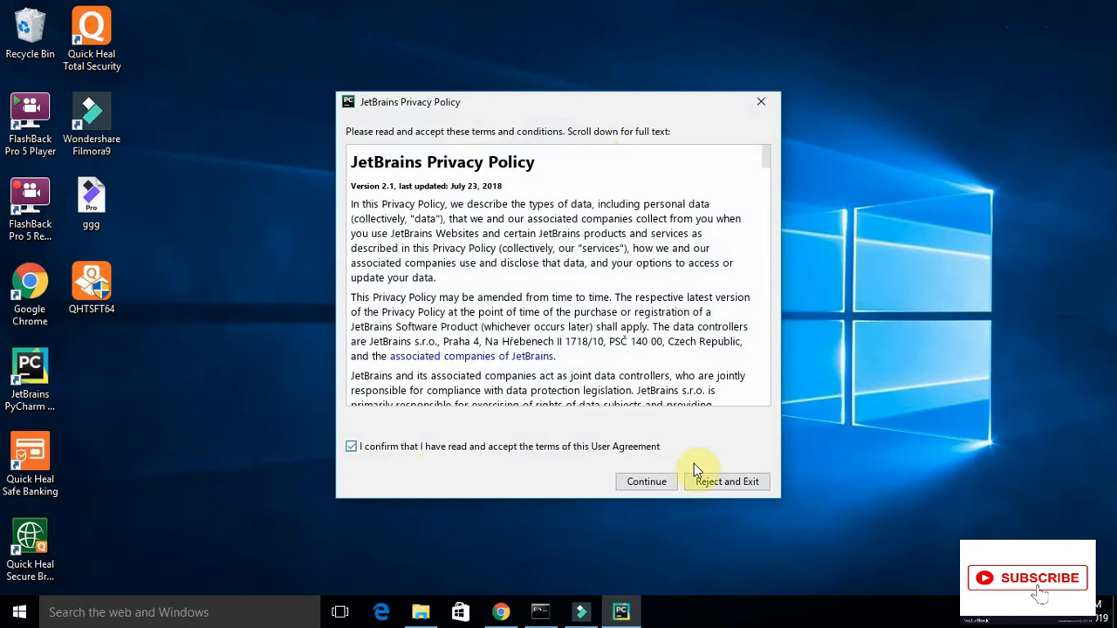
{"action": "left_click", "coordinate": [647, 481]}
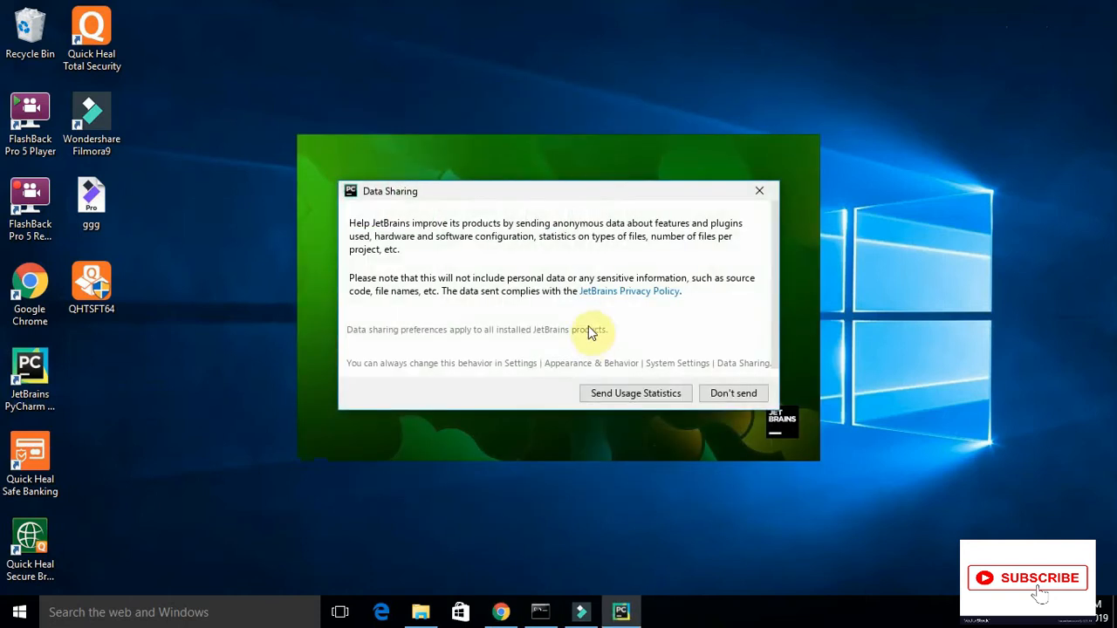
Decline sending usage statistics and start PyCharm with the Darcula theme and no featured plugins
{"action": "left_click", "coordinate": [714, 395]}
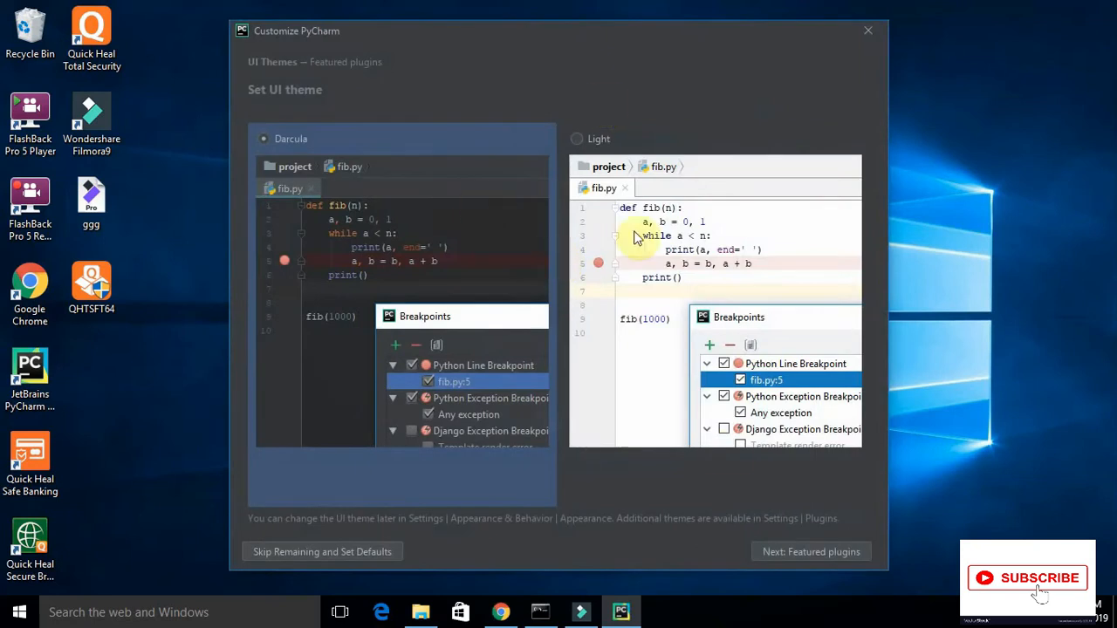
{"action": "left_click", "coordinate": [793, 554]}
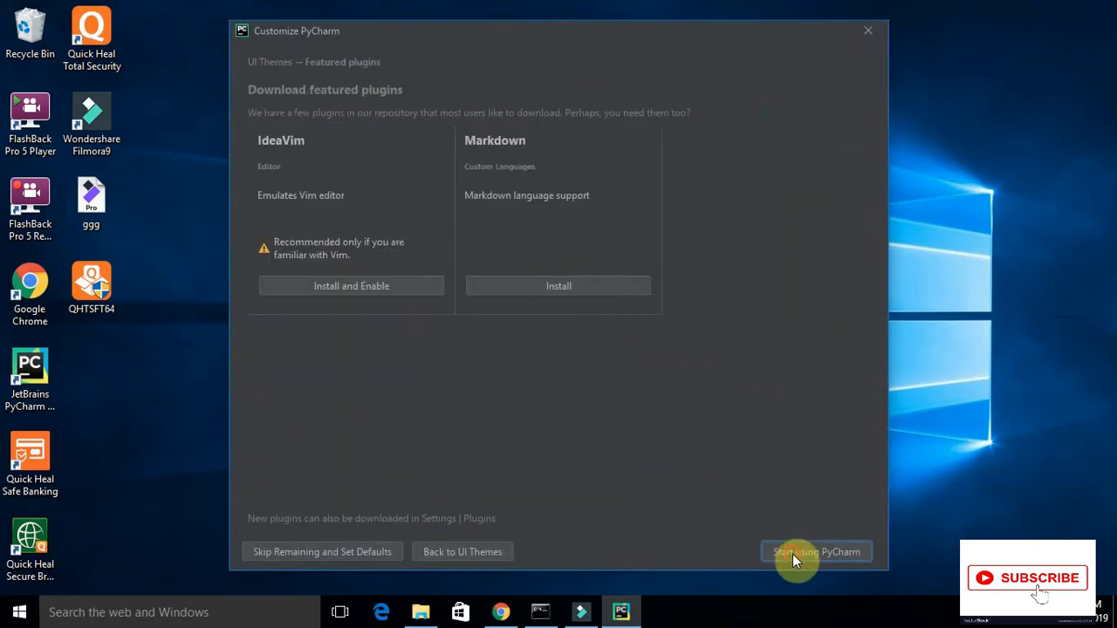
{"action": "left_click", "coordinate": [792, 554]}
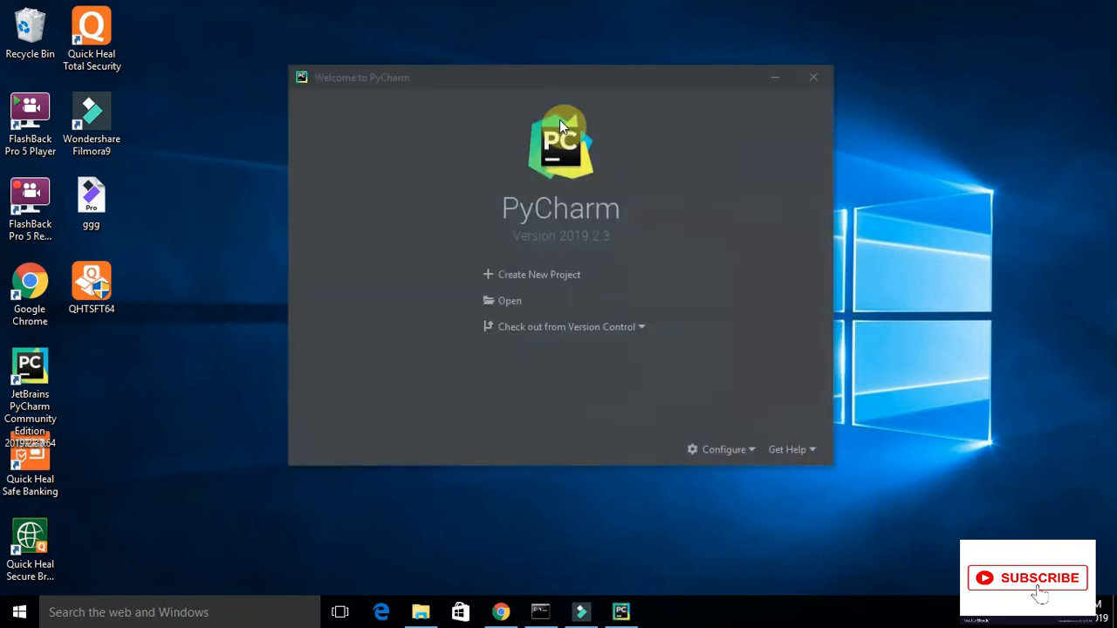
Create a new project named untitled in the default location, dismiss the Tip of the Day and maximize the window
{"action": "left_click", "coordinate": [535, 275]}
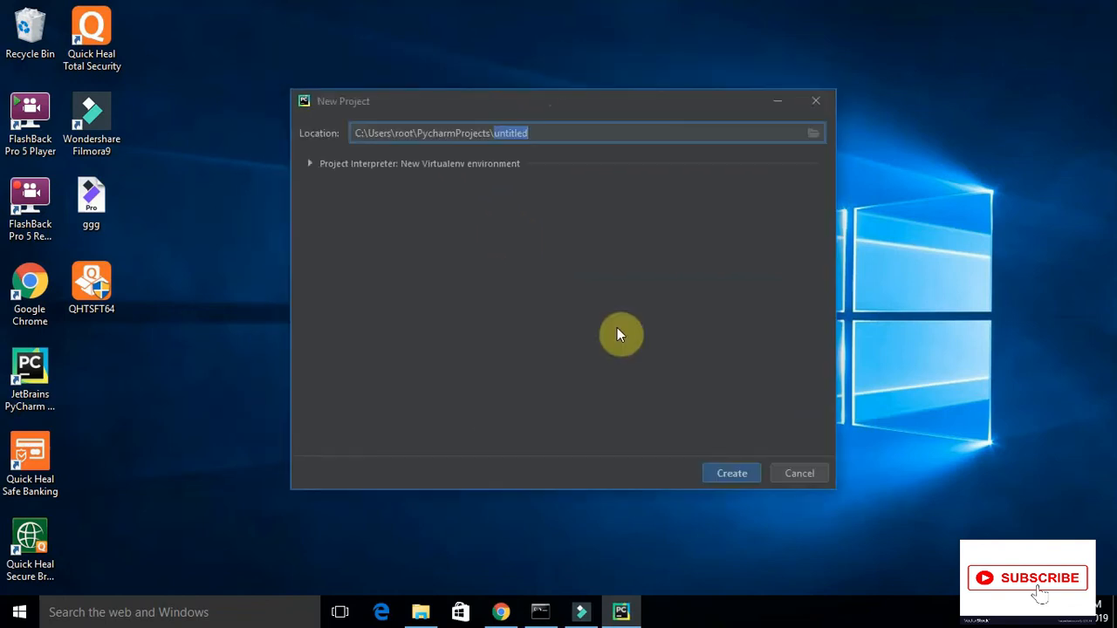
{"action": "left_click", "coordinate": [738, 475]}
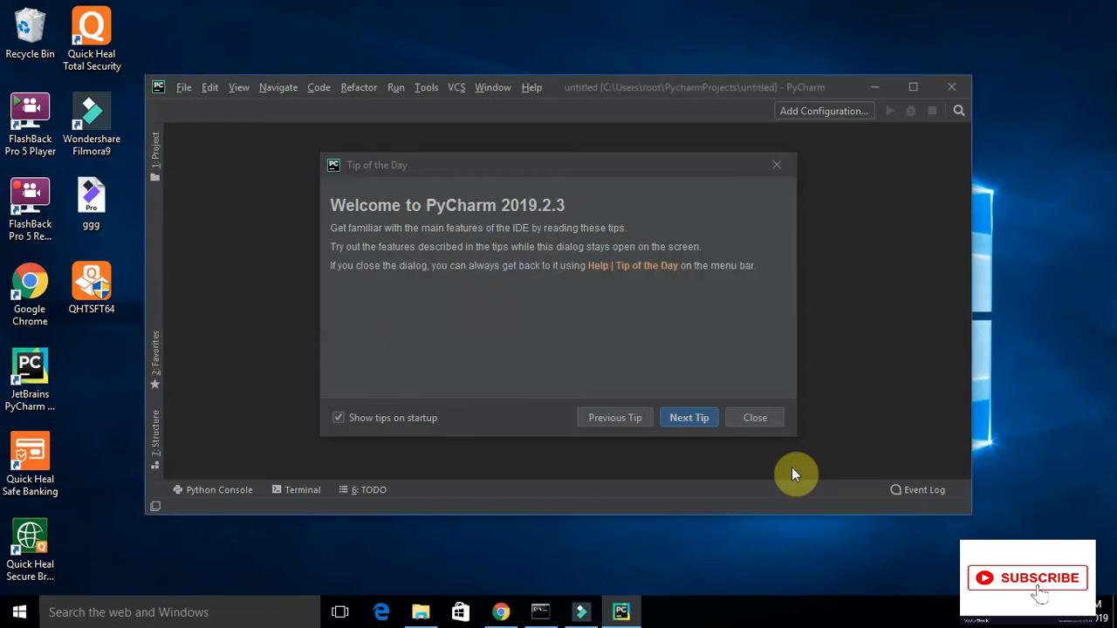
{"action": "left_click", "coordinate": [760, 418]}
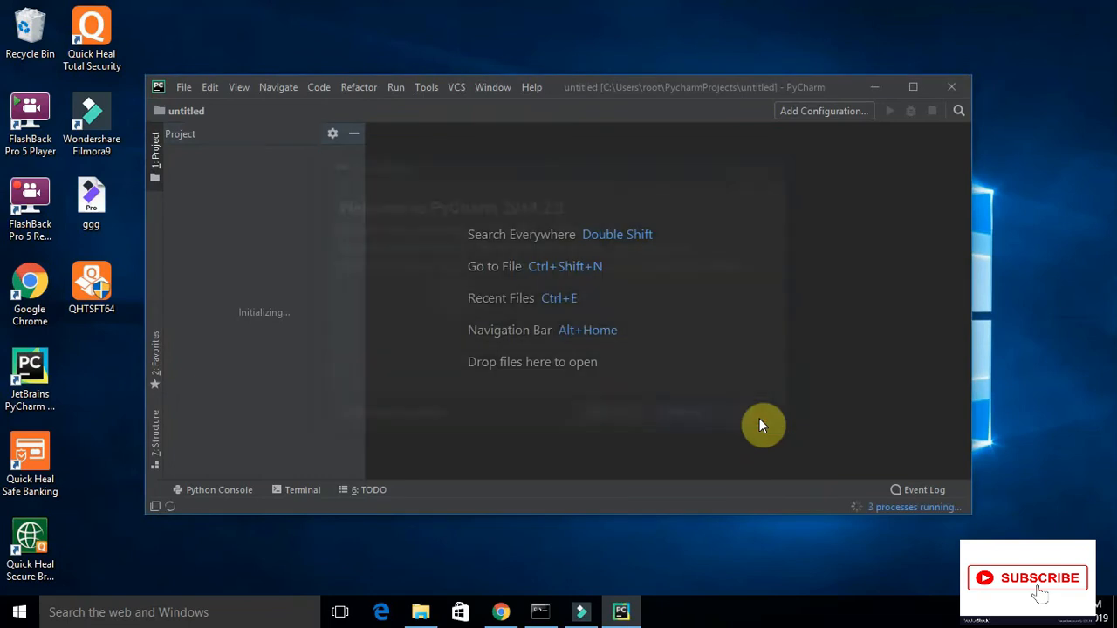
{"action": "left_click", "coordinate": [914, 88]}
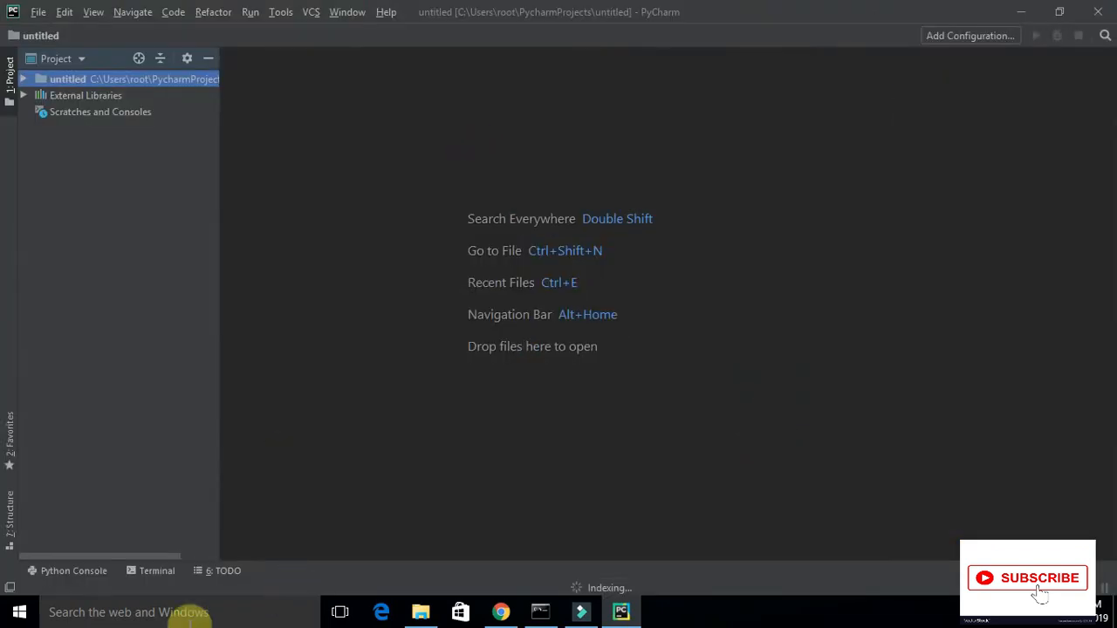
Install pylint in the project's terminal with "pip install pylint"
{"action": "left_click", "coordinate": [58, 571]}
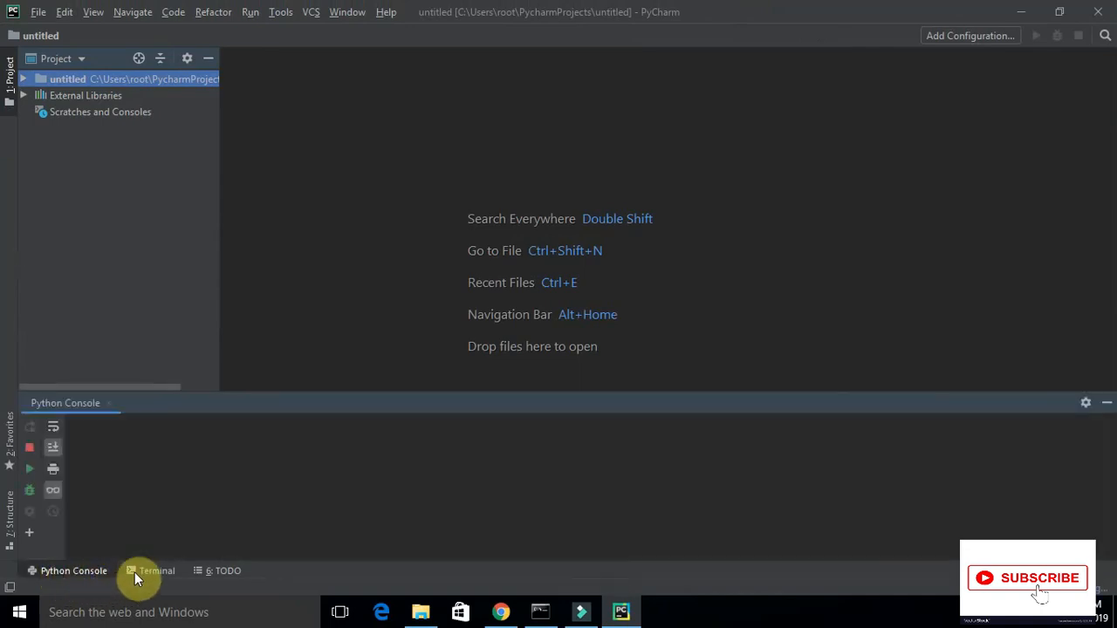
{"action": "left_click", "coordinate": [171, 573]}
{"action": "left_click", "coordinate": [209, 571]}
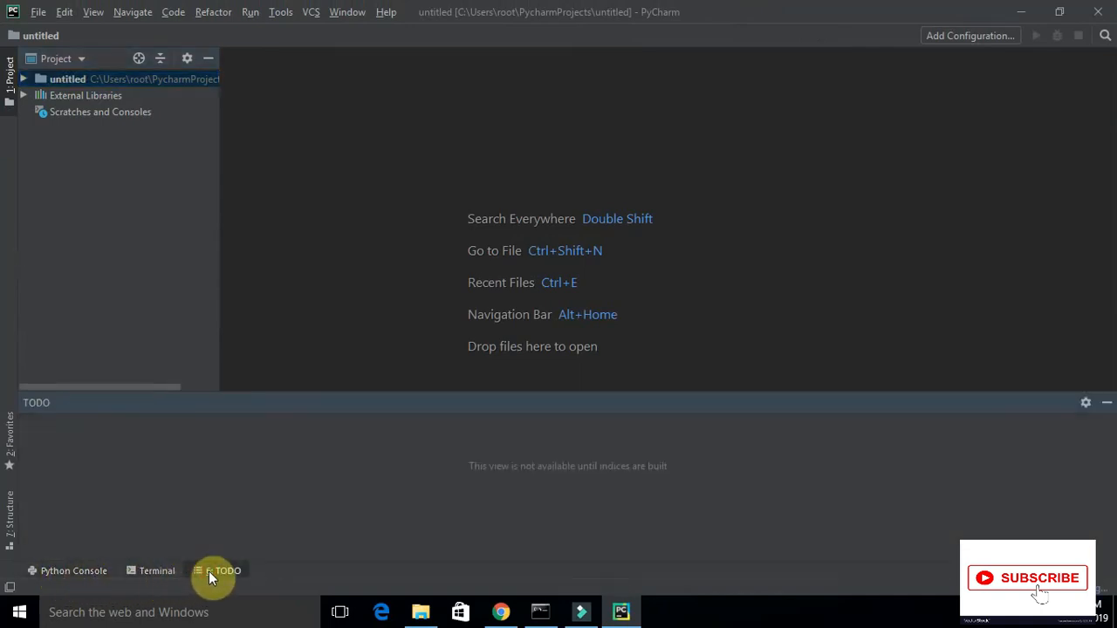
{"action": "left_click", "coordinate": [158, 570]}
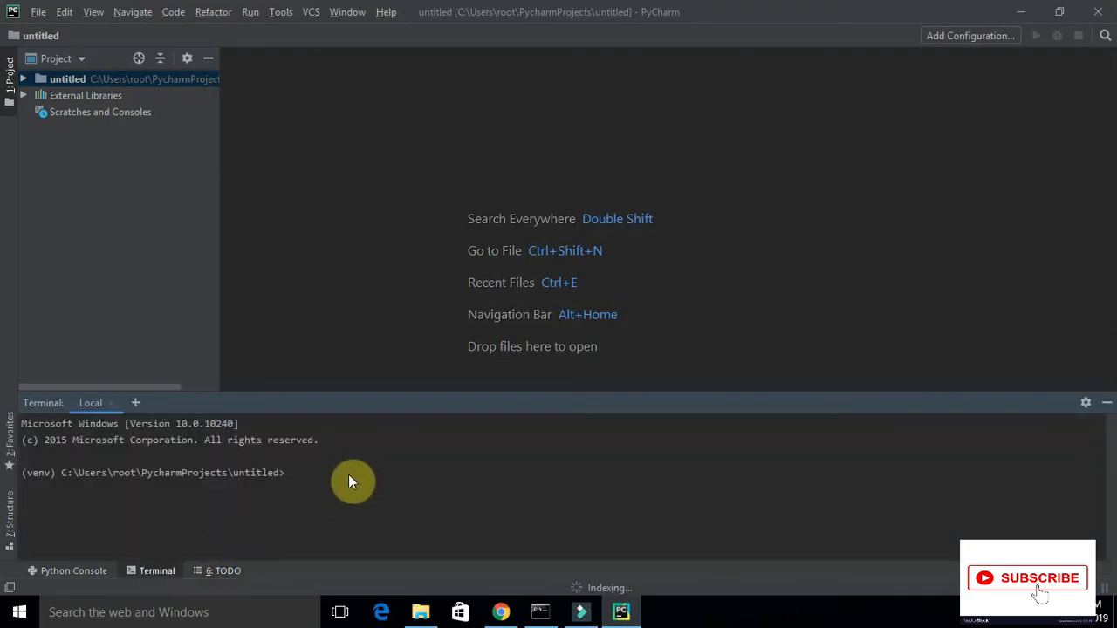
{"action": "type", "text": "pip ins"}
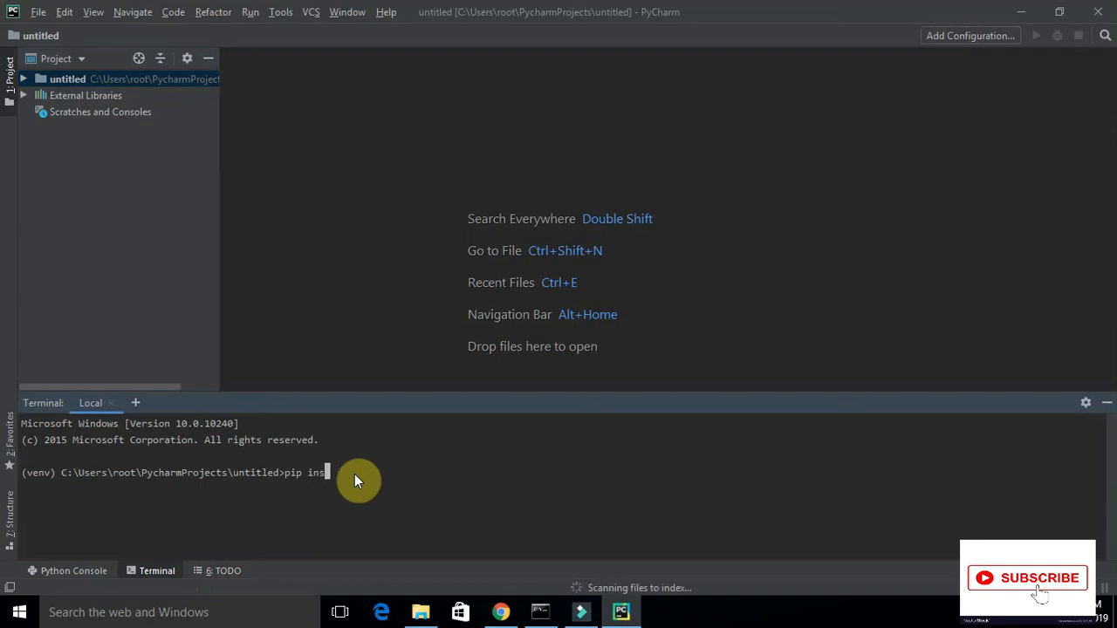
{"action": "type", "text": "tall p"}
{"action": "key", "text": "BackSpace"}
{"action": "key", "text": "BackSpace"}
{"action": "key", "text": "BackSpace"}
{"action": "key", "text": "BackSpace"}
{"action": "type", "text": "l pylint"}
{"action": "key", "text": "Return"}
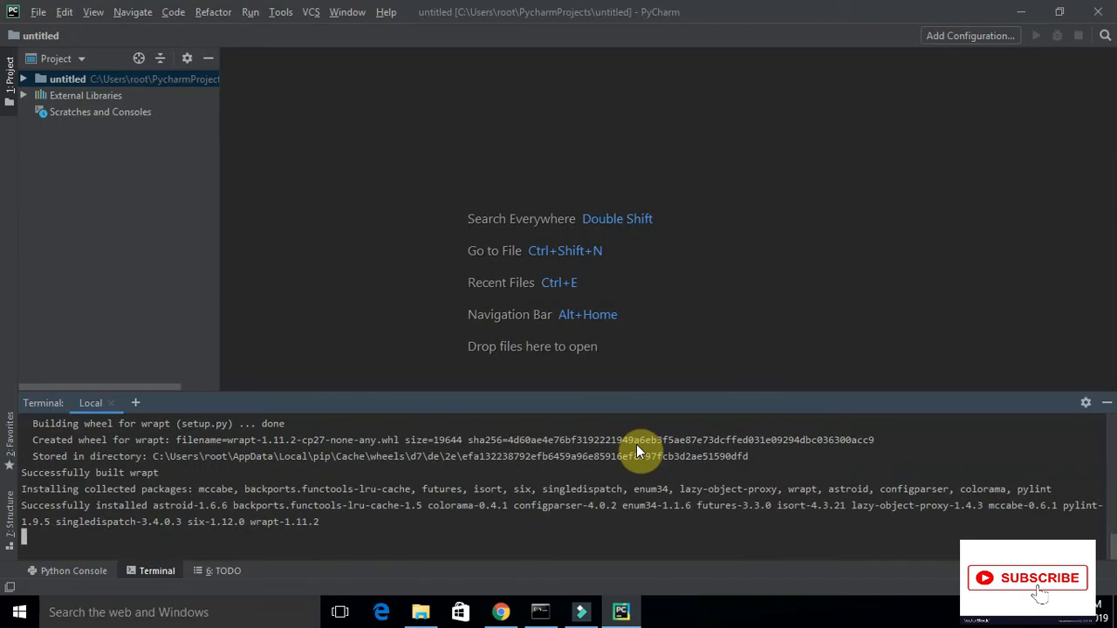
Run pylint without arguments in the terminal to check the installation
{"action": "key", "text": "Return"}
{"action": "key", "text": "Return"}
{"action": "key", "text": "Return"}
{"action": "key", "text": "Return"}
{"action": "key", "text": "Return"}
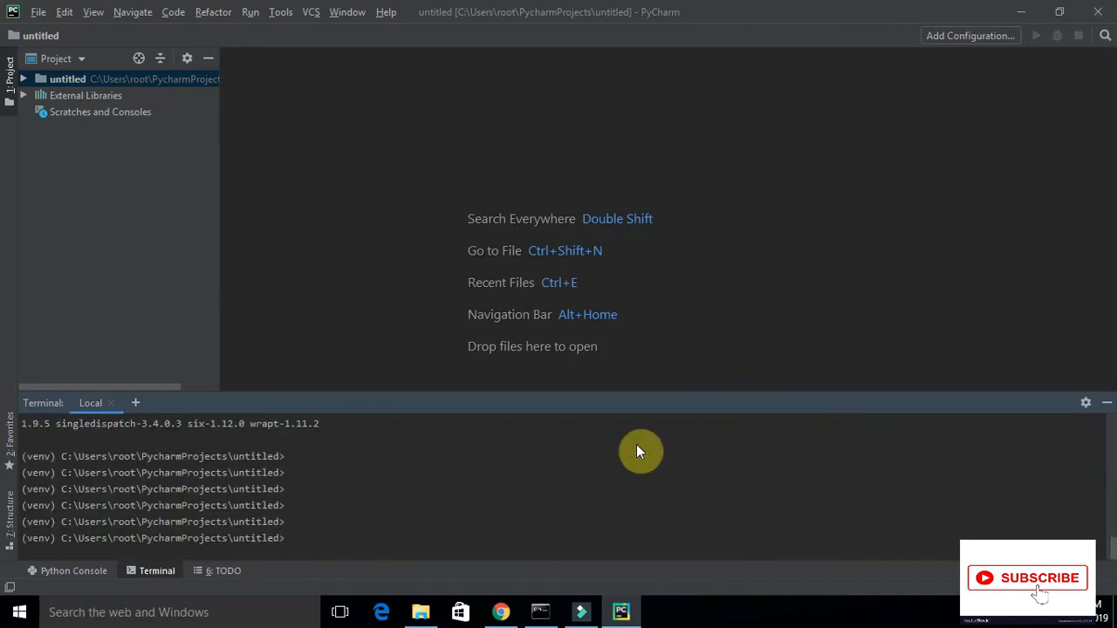
{"action": "type", "text": "pylint"}
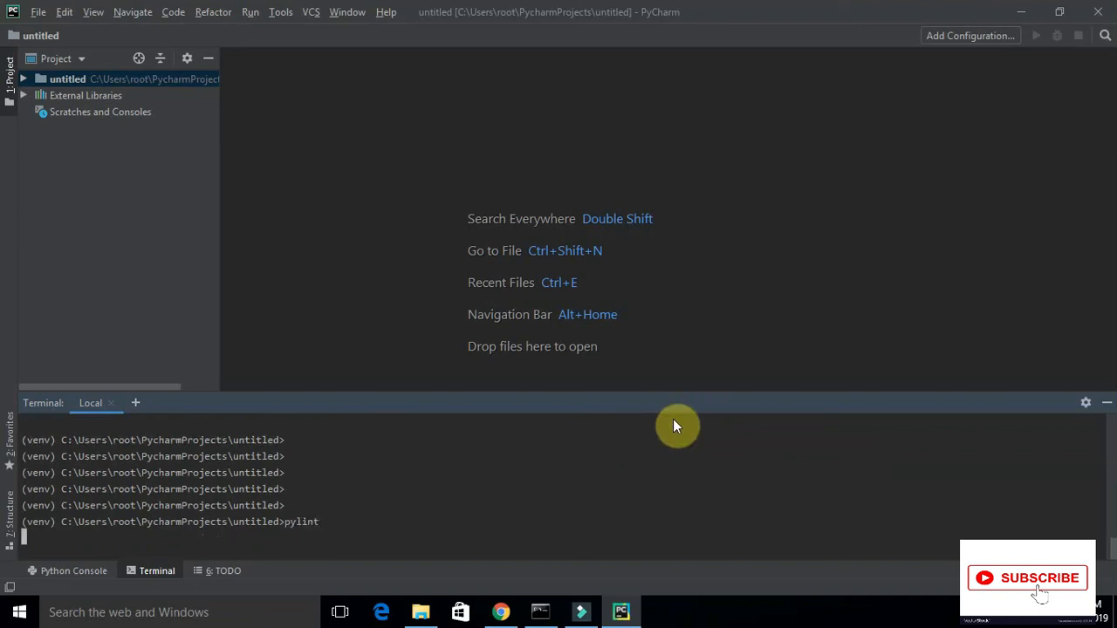
{"action": "key", "text": "Return"}
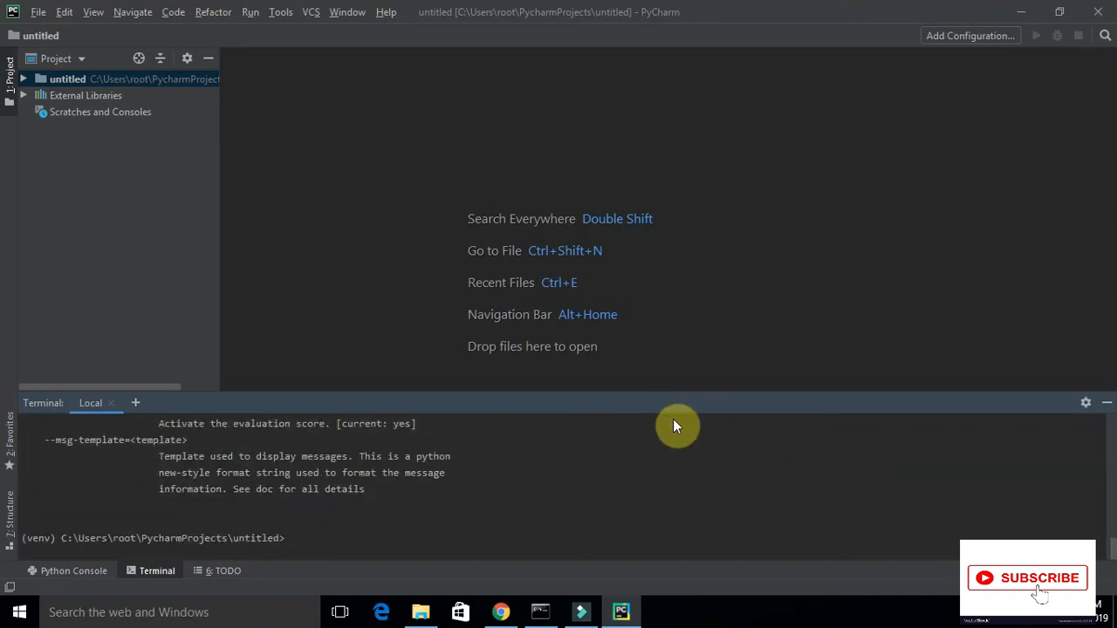